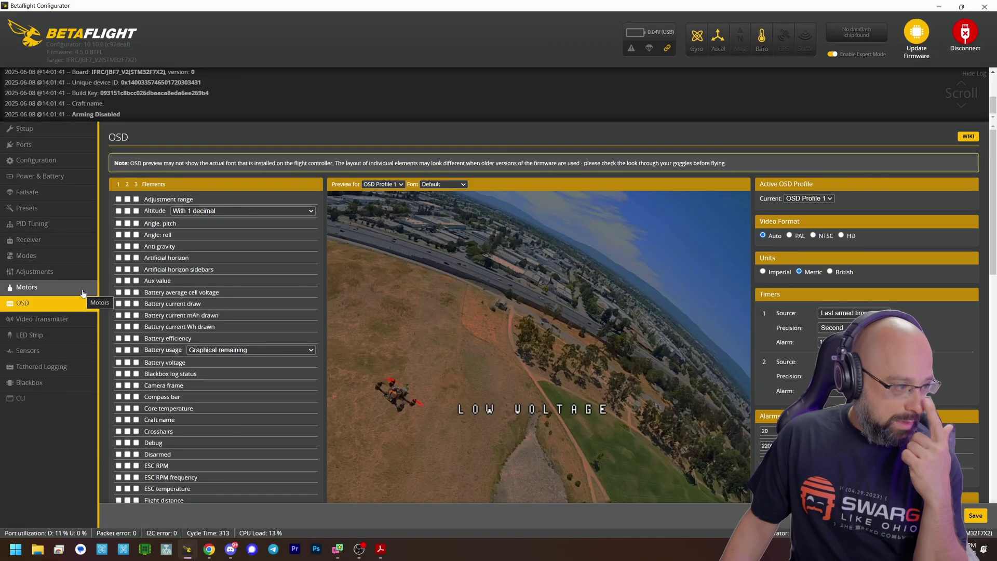
{"action": "scroll", "coordinate": [670, 351], "scroll_direction": "down", "scroll_amount": 2}
{"action": "scroll", "coordinate": [774, 216], "scroll_direction": "down", "scroll_amount": 1}
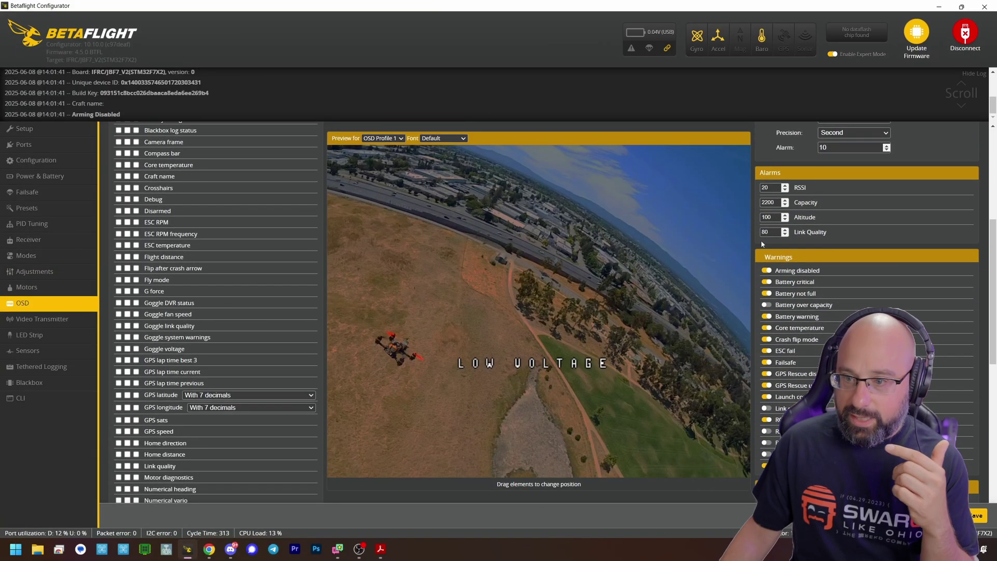
{"action": "left_click", "coordinate": [773, 217]}
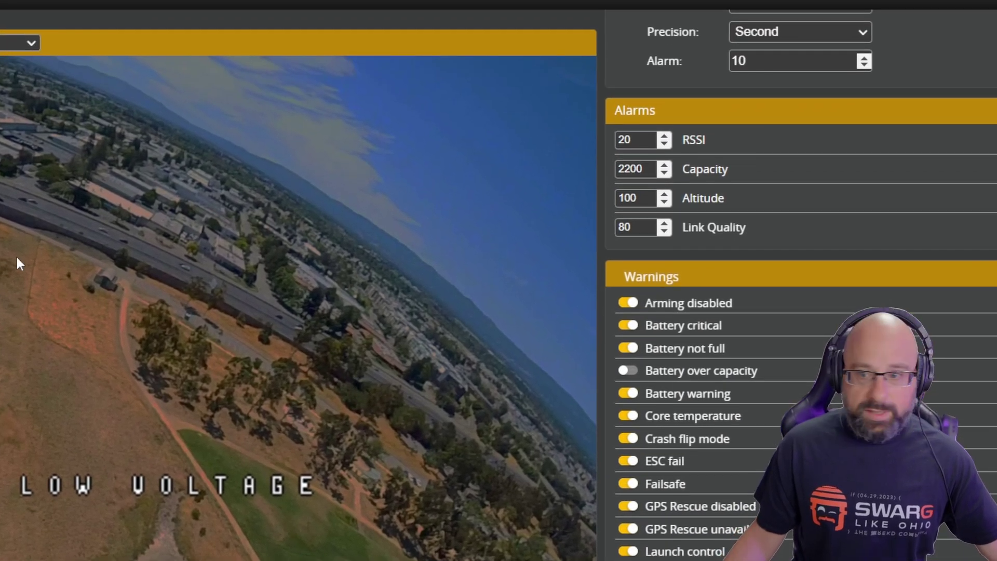
{"action": "scroll", "coordinate": [755, 259], "scroll_direction": "up", "scroll_amount": 4}
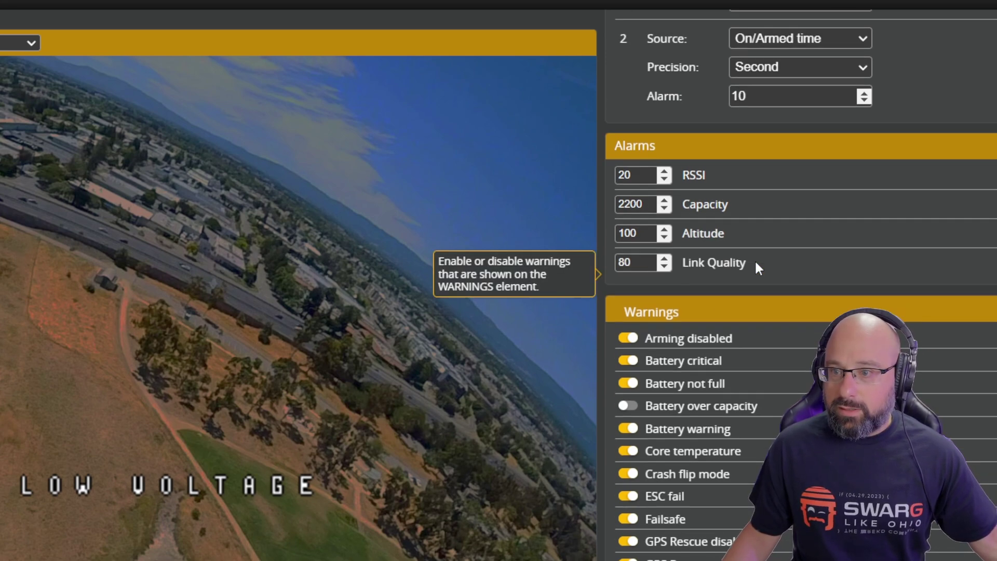
{"action": "scroll", "coordinate": [755, 262], "scroll_direction": "up", "scroll_amount": 2}
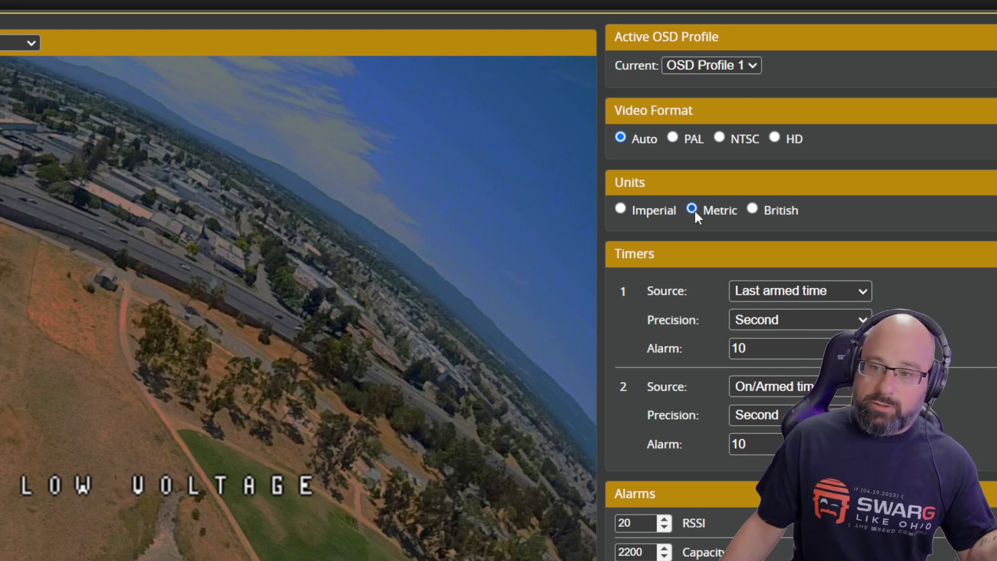
Step: Switch the OSD units to Imperial and commit the Altitude alarm at its 57599 cap
{"action": "left_click", "coordinate": [620, 209]}
{"action": "scroll", "coordinate": [690, 266], "scroll_direction": "down", "scroll_amount": 4}
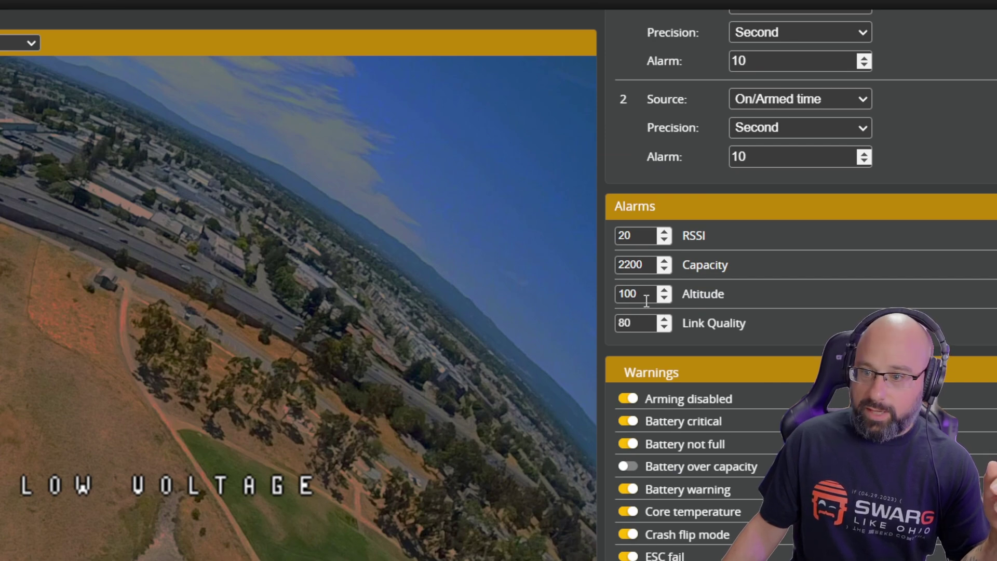
{"action": "scroll", "coordinate": [701, 296], "scroll_direction": "up", "scroll_amount": 1}
{"action": "scroll", "coordinate": [722, 288], "scroll_direction": "up", "scroll_amount": 3}
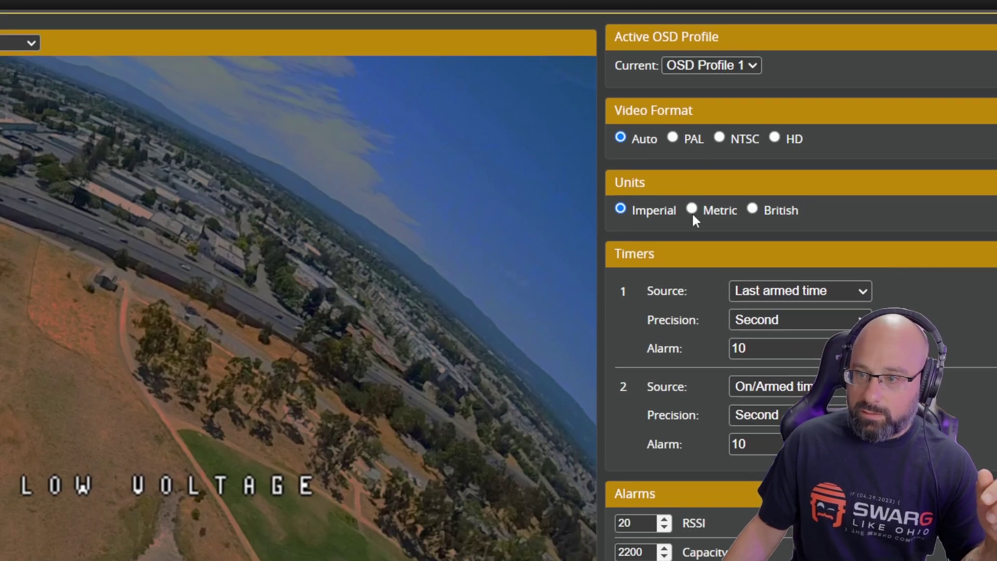
{"action": "scroll", "coordinate": [686, 184], "scroll_direction": "down", "scroll_amount": 3}
{"action": "scroll", "coordinate": [681, 242], "scroll_direction": "down", "scroll_amount": 2}
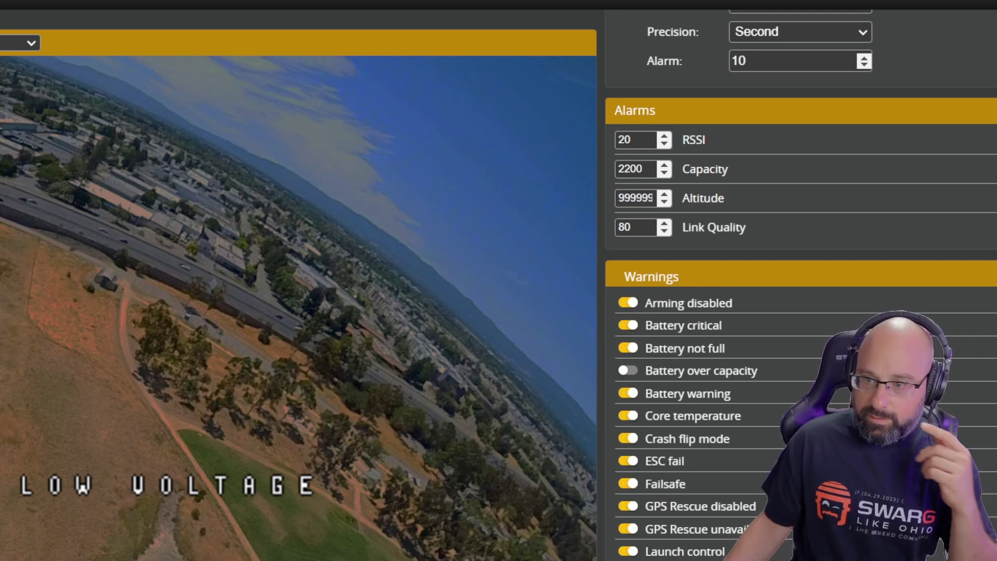
{"action": "left_click", "coordinate": [654, 258]}
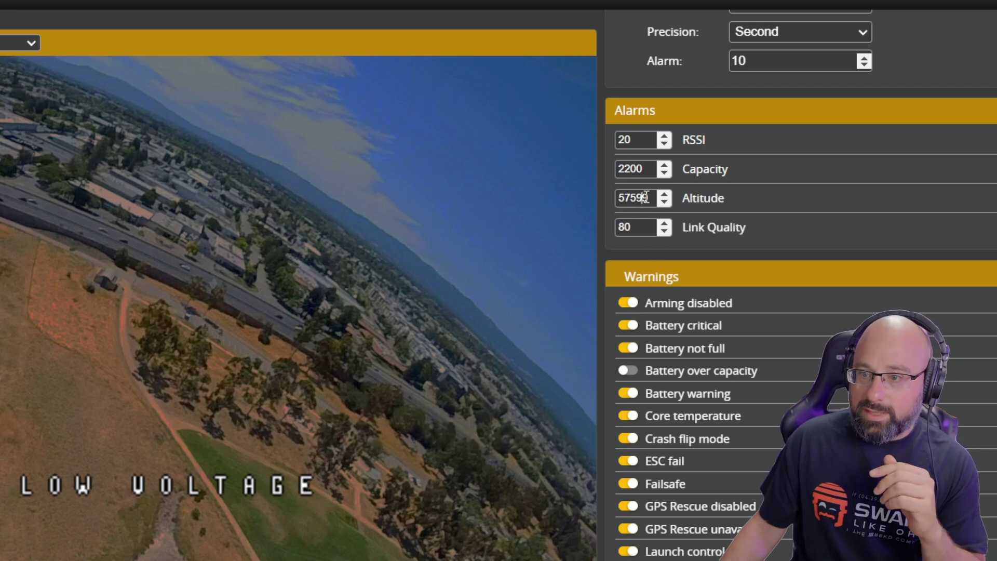
{"action": "scroll", "coordinate": [612, 250], "scroll_direction": "up", "scroll_amount": 4}
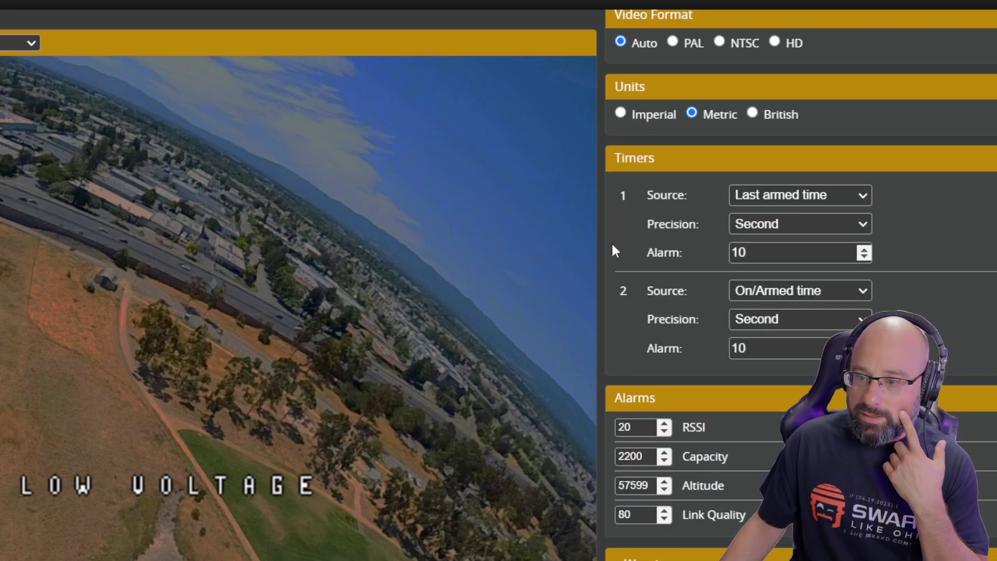
{"action": "scroll", "coordinate": [612, 246], "scroll_direction": "down", "scroll_amount": 1}
{"action": "scroll", "coordinate": [613, 246], "scroll_direction": "down", "scroll_amount": 3}
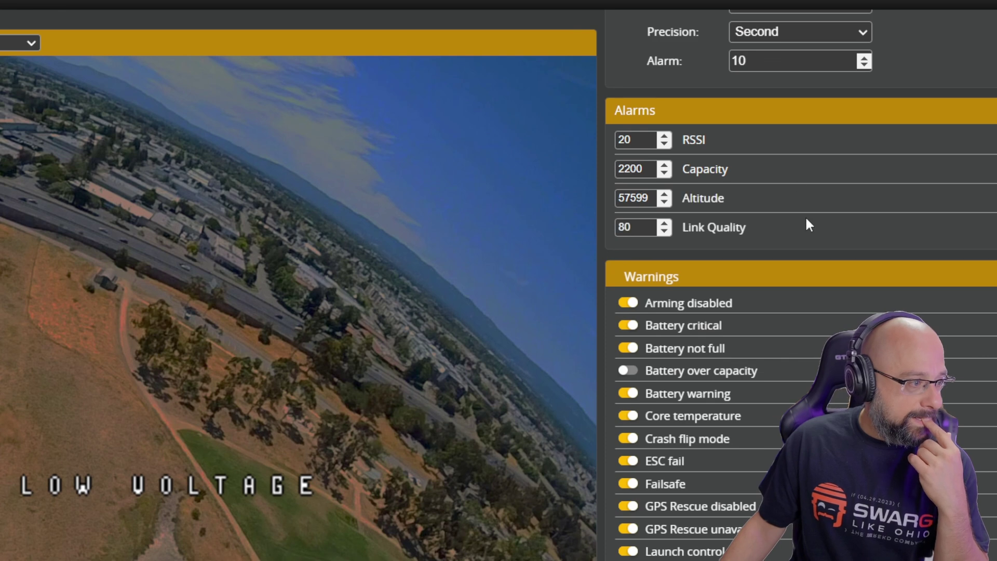